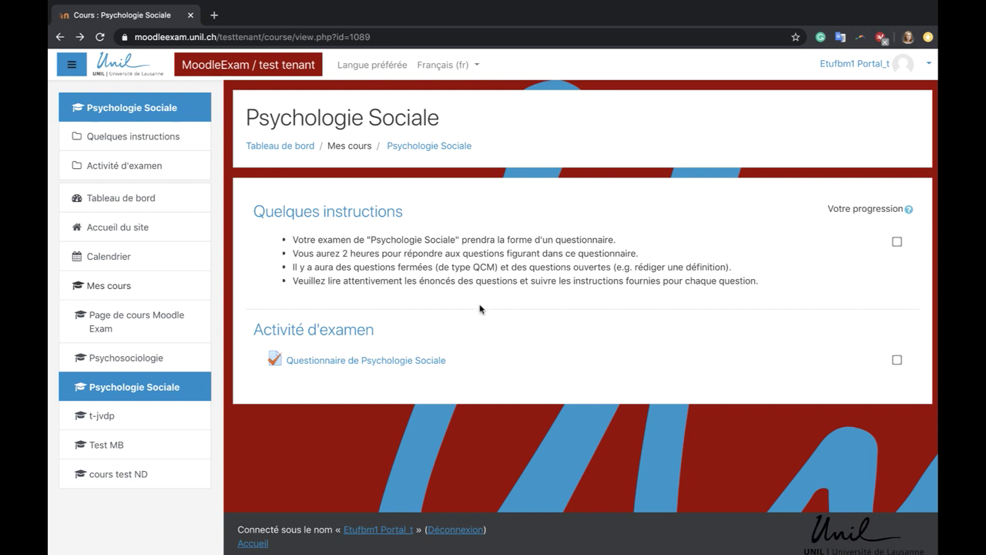
- Open the Questionnaire de Psychologie Sociale, reload its page until the test is available, and start a timed attempt
left_click(439, 359)
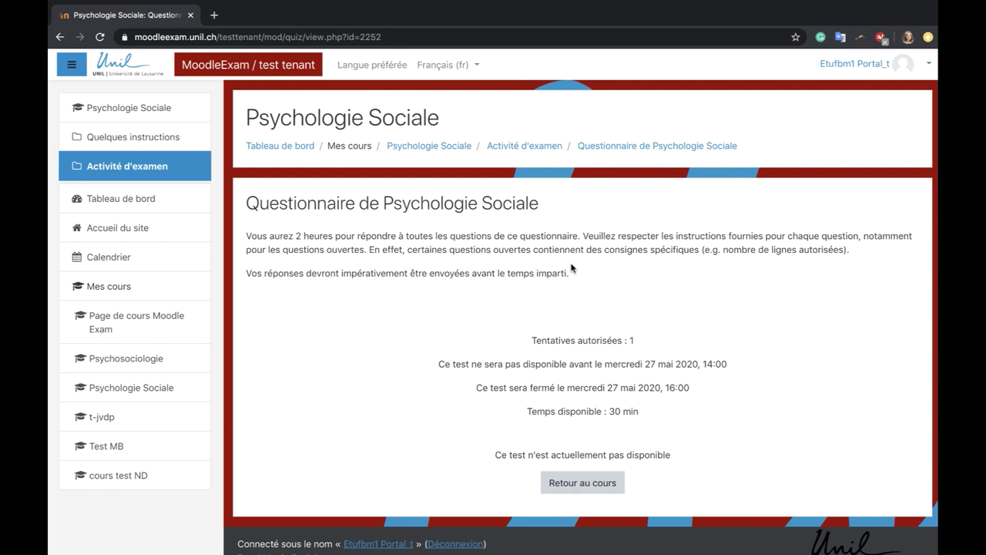
left_click(100, 37)
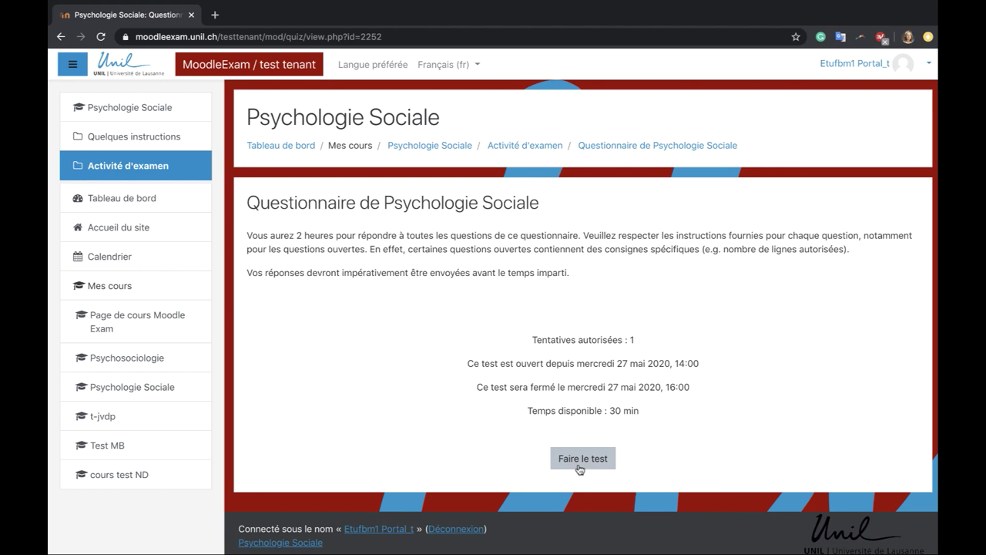
left_click(579, 466)
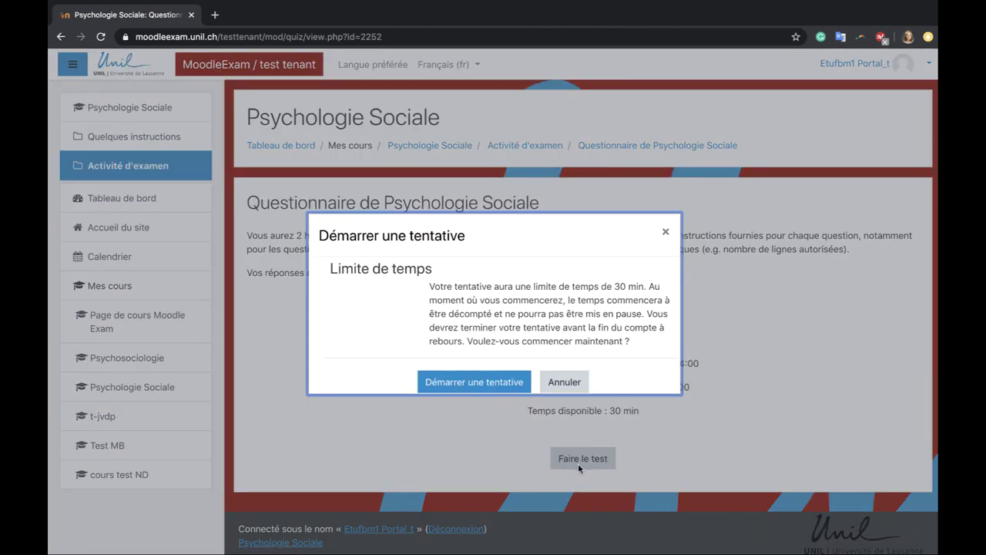
left_click(508, 394)
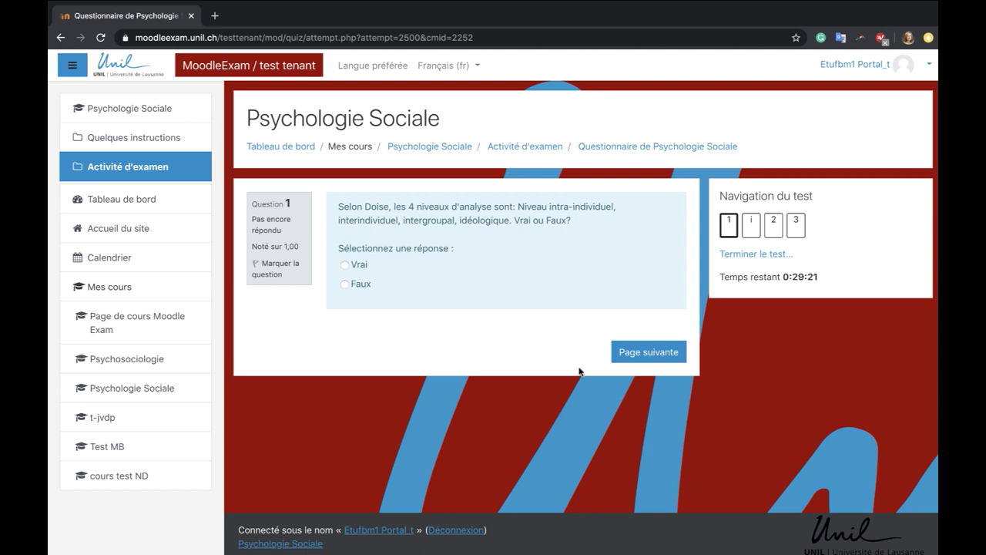
- Browse the quiz from question 1 to the description page, jump to question 3, and go back one page
left_click(650, 356)
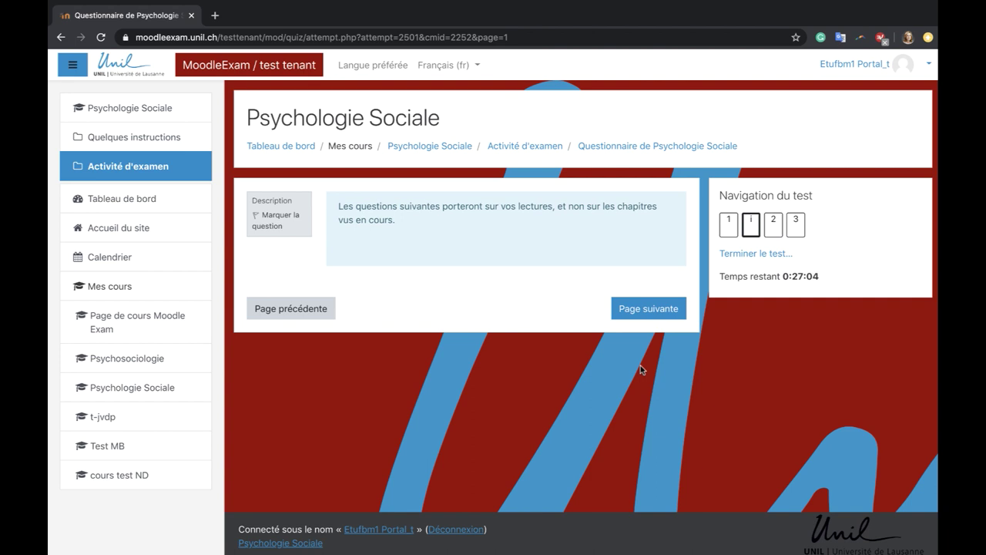
left_click(797, 227)
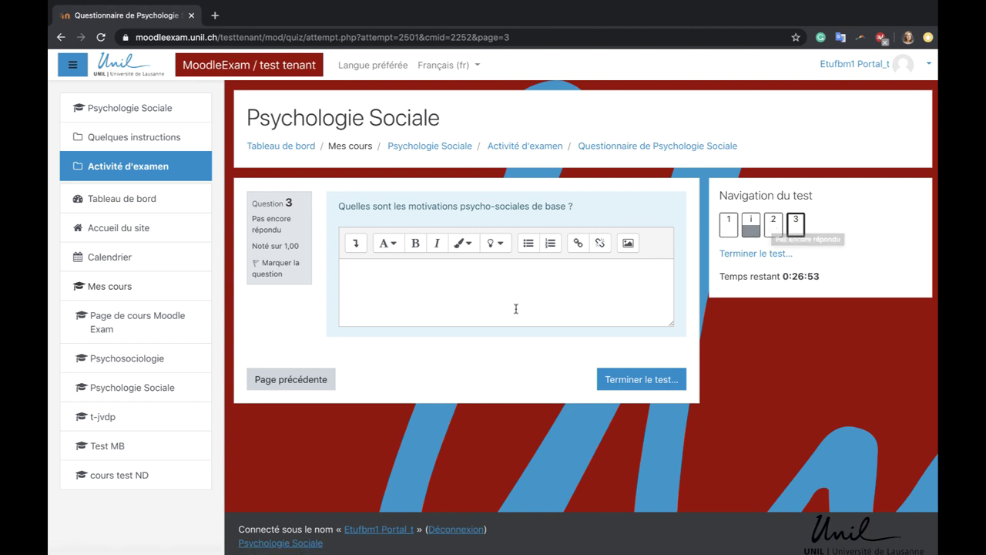
left_click(320, 391)
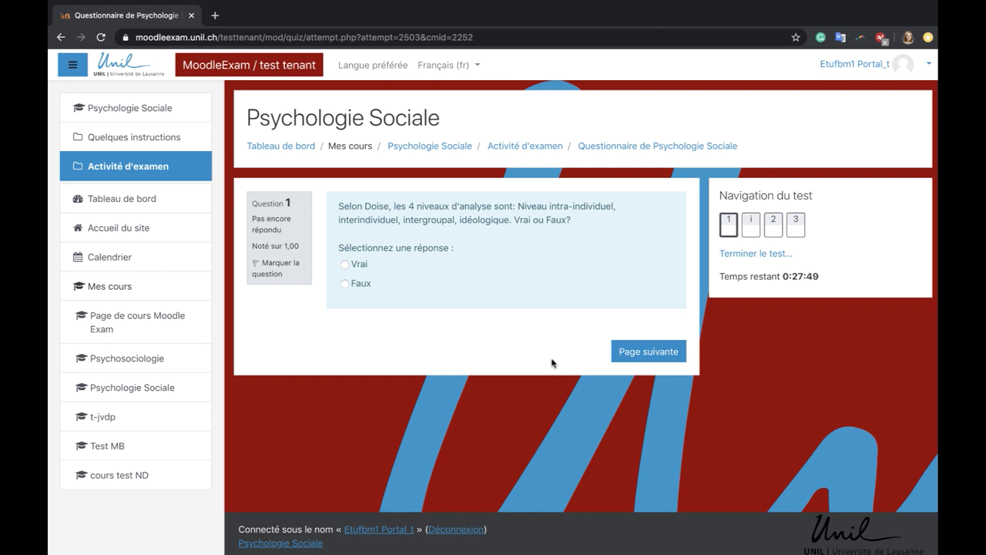
- Answer question 1 with "Vrai" and advance to the following page
left_click(353, 266)
left_click(641, 348)
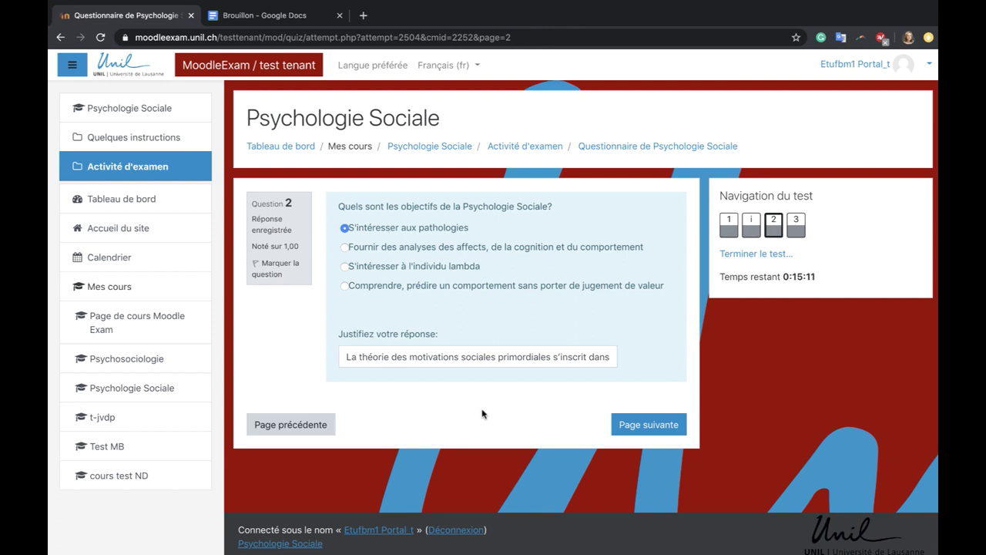
- Reload the question 2 page and delete all the text in its justification answer
left_click(101, 38)
left_click(576, 192)
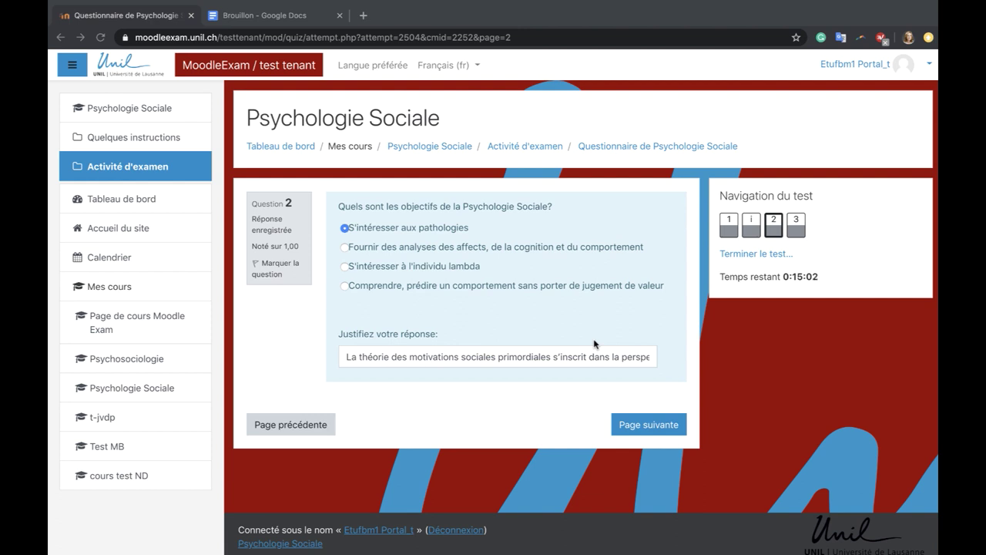
left_click(567, 359)
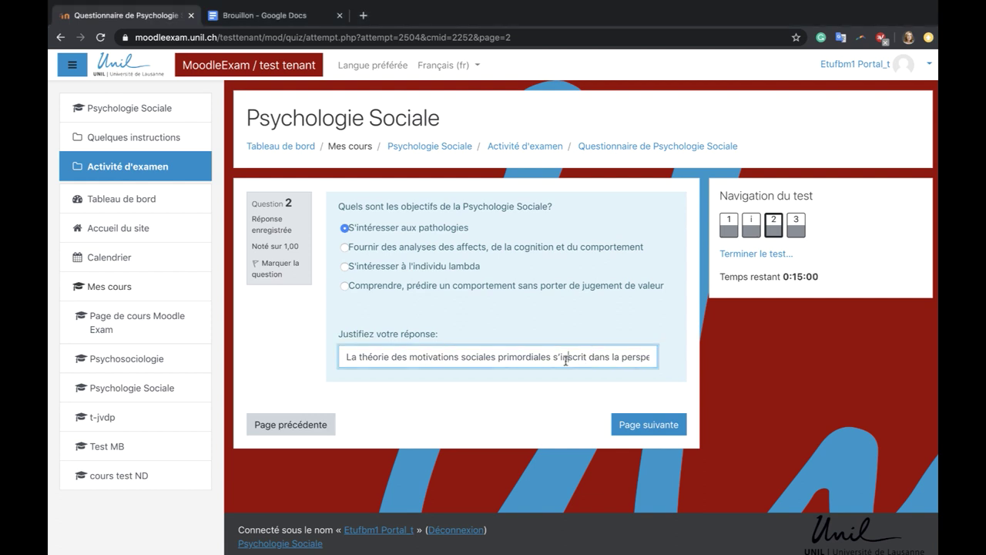
key("ctrl+a")
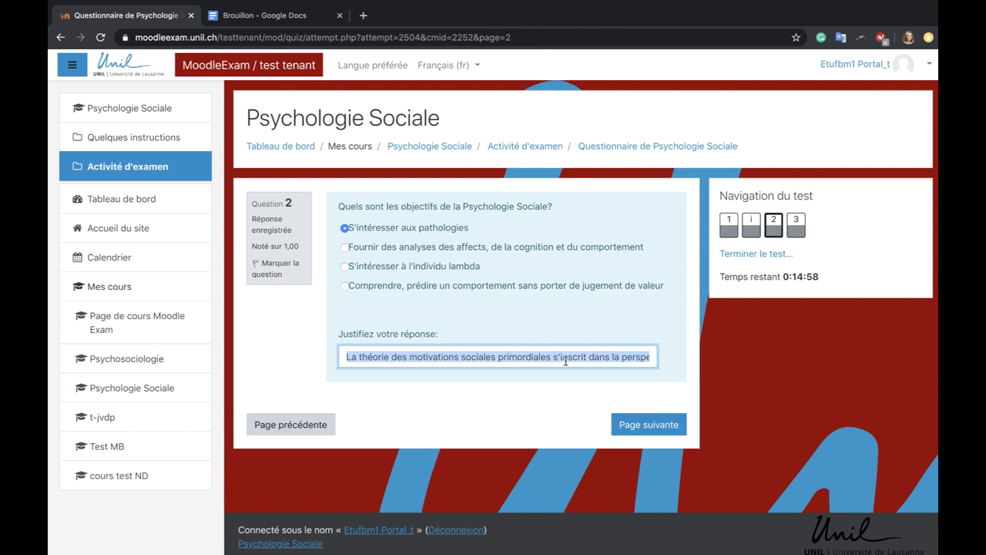
key("BackSpace")
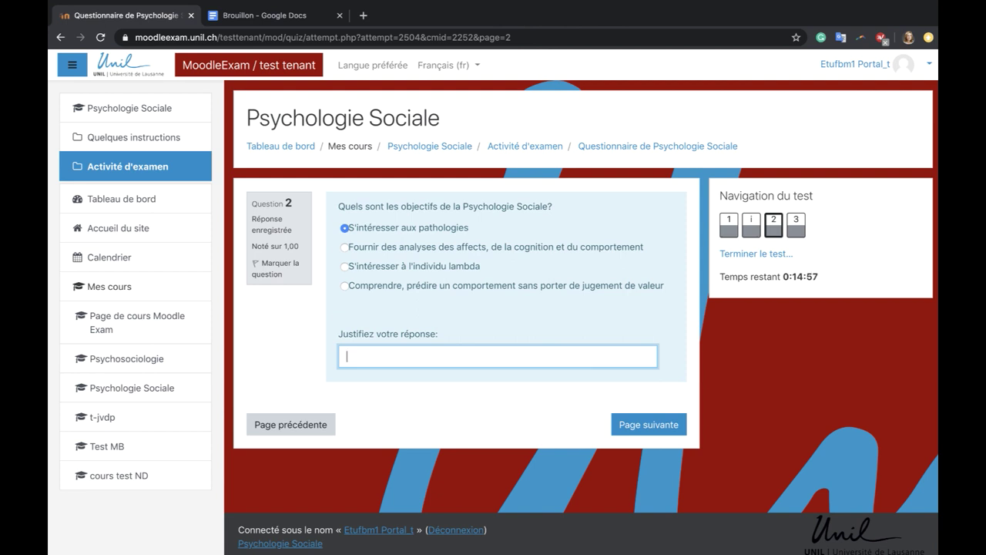
left_click(563, 379)
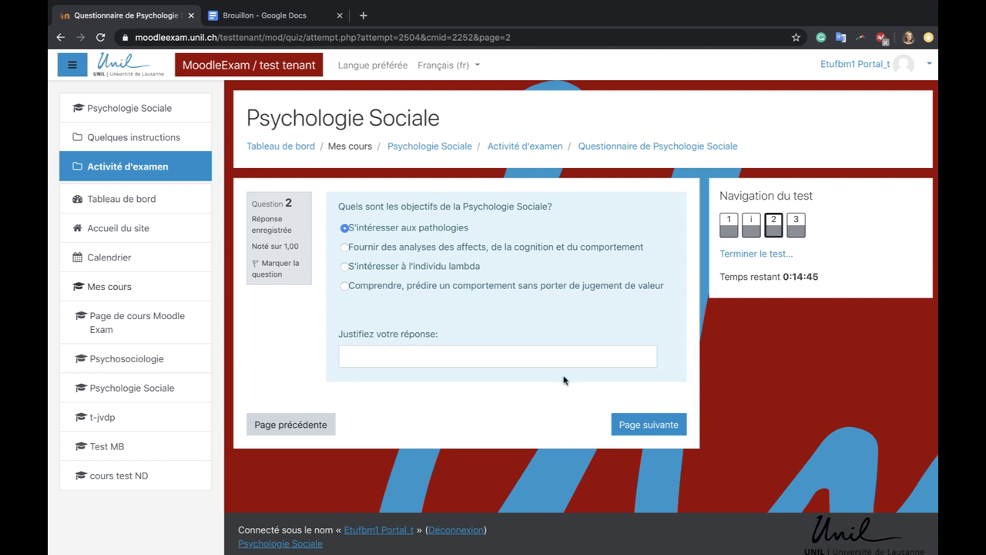
- Open question 3's answer for editing, switch to the Brouillon document in Google Docs, and copy its entire text
left_click(796, 222)
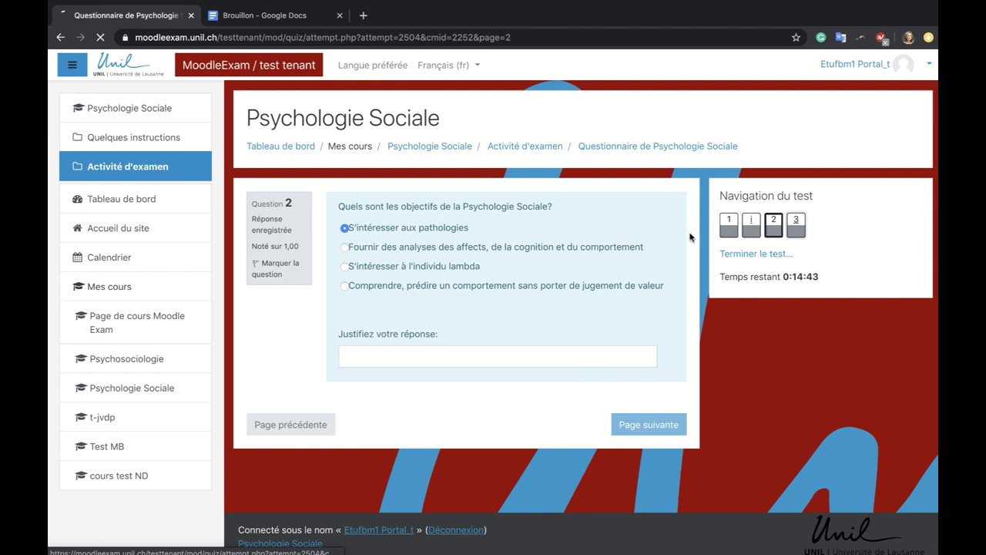
left_click(528, 286)
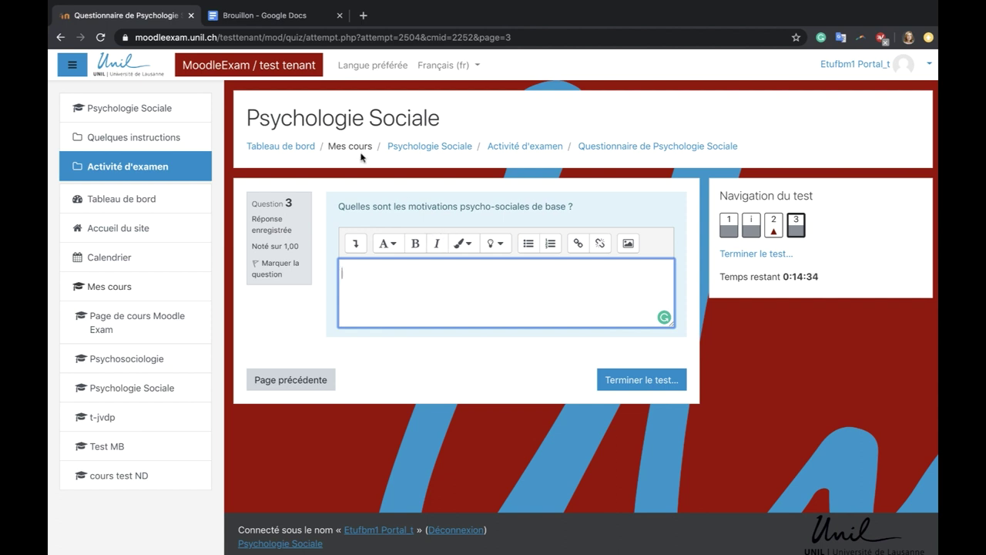
left_click(267, 23)
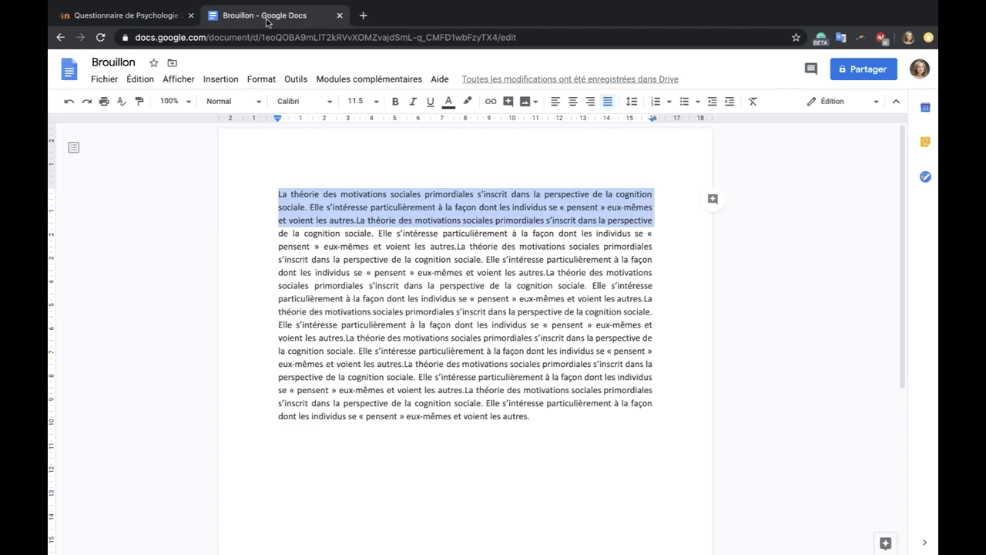
left_click(350, 219)
left_click_drag(277, 193, 581, 418)
left_click(139, 79)
left_click(147, 167)
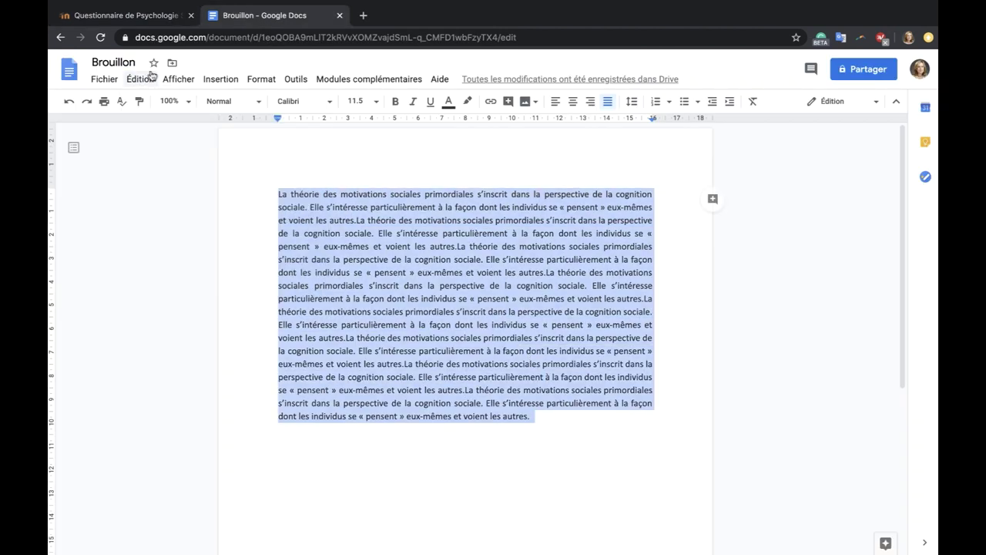
- Return to the Moodle quiz and paste the copied draft into question 3's answer with its style adapted to the destination
left_click(138, 16)
right_click(427, 299)
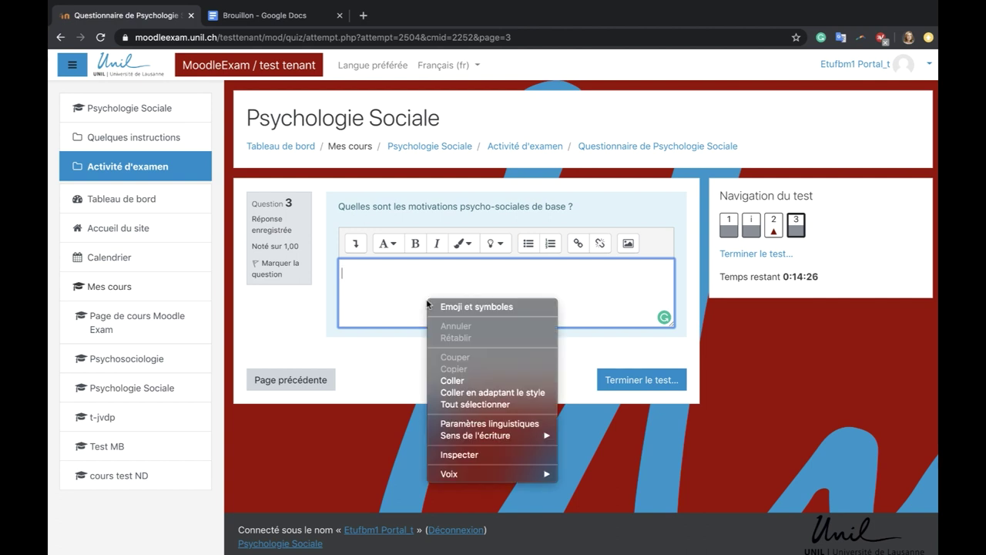
left_click(472, 392)
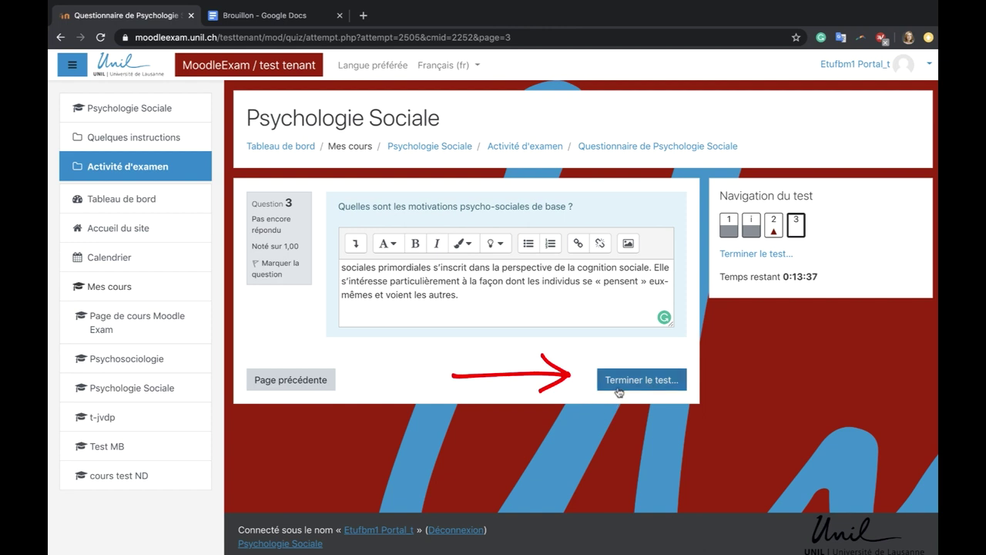
- Open the attempt summary, return to incomplete question 2, and enter "Voici ma justification" as its justification
left_click(736, 258)
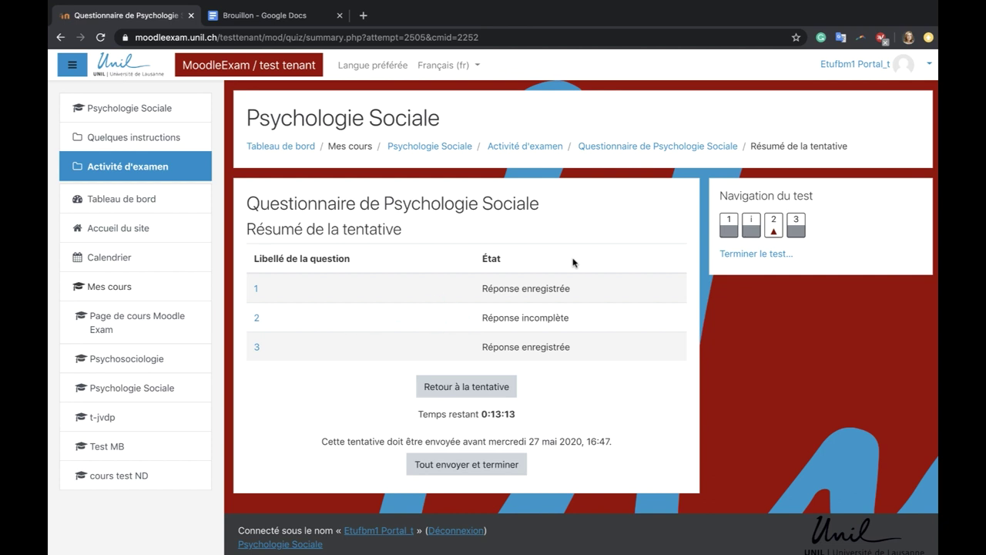
left_click(259, 321)
left_click(409, 353)
type("Voici ma justification")
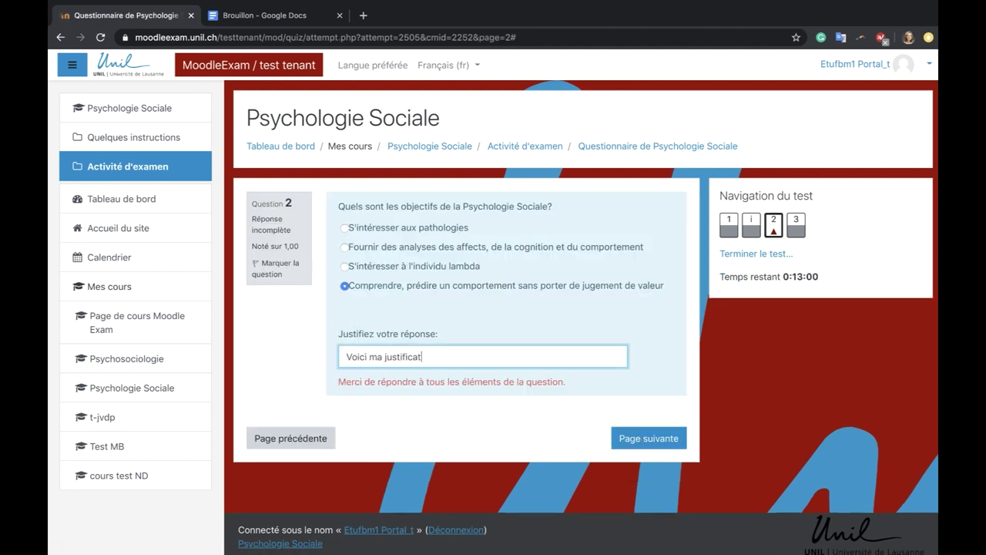
left_click(635, 355)
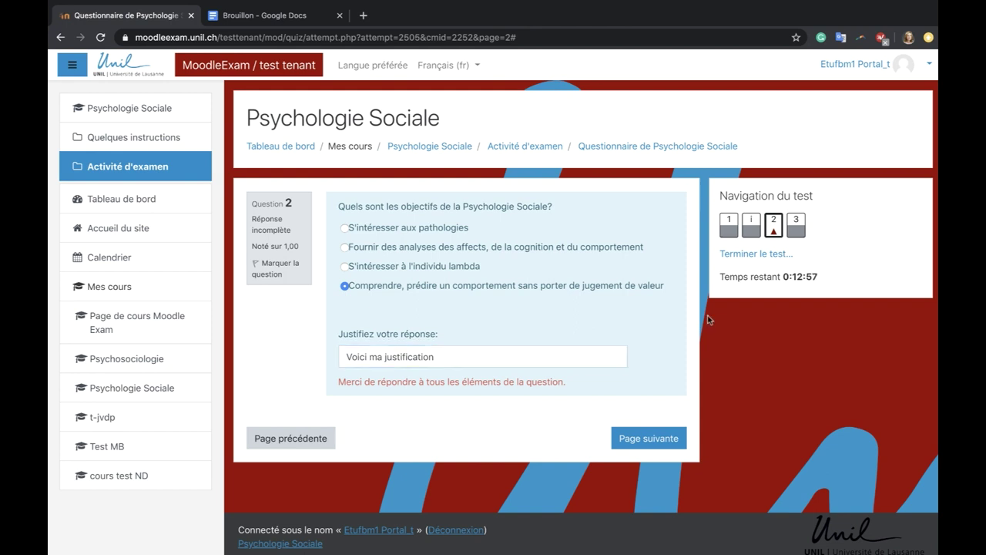
- End the test from question 2, then submit all answers and confirm the final submission
left_click(731, 255)
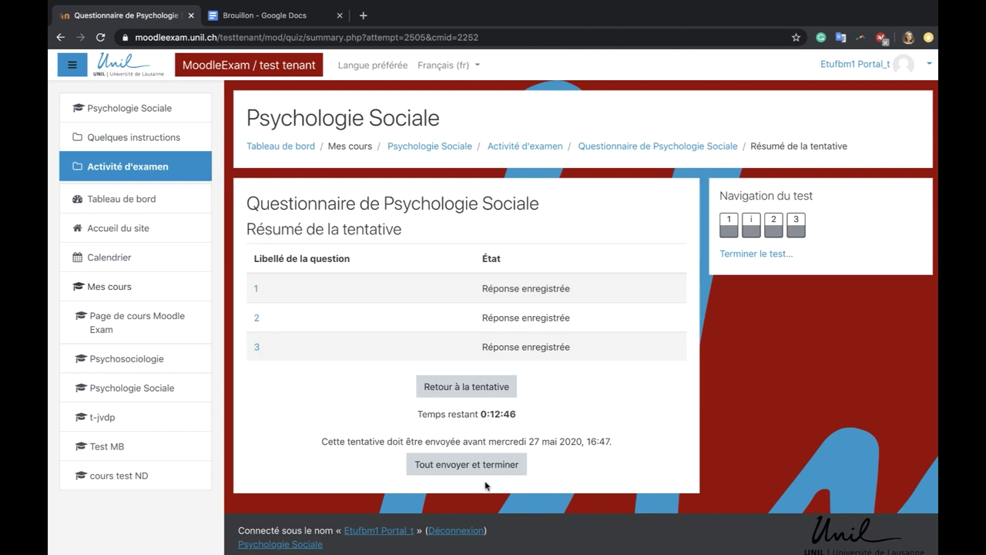
left_click(466, 465)
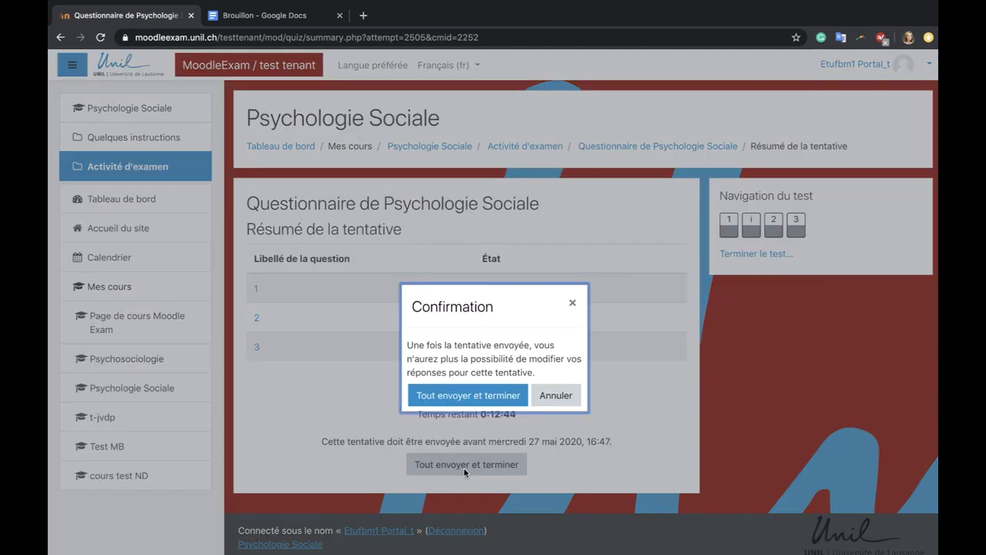
left_click(464, 395)
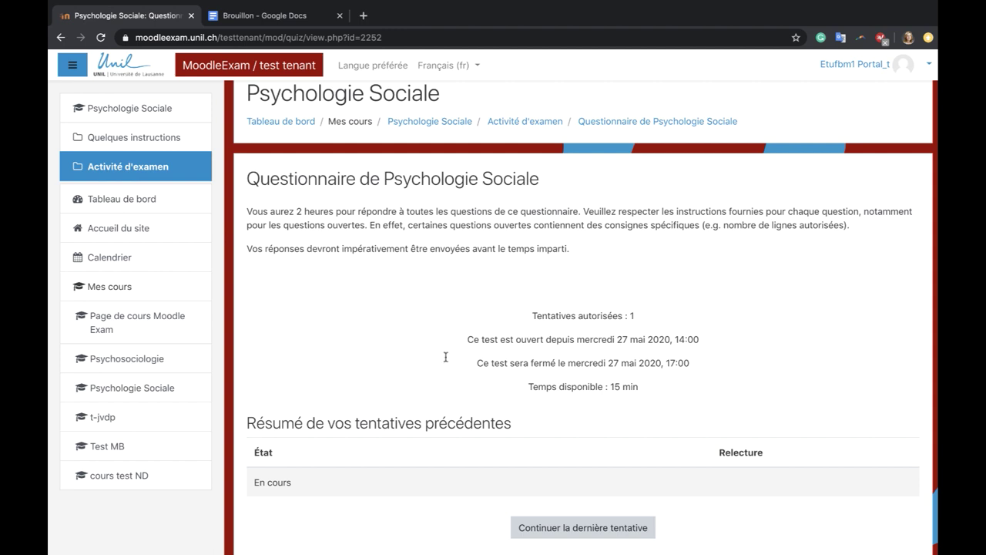
- Resume the attempt in progress, go straight to its summary, and submit and finish it with the questions unanswered
left_click(546, 528)
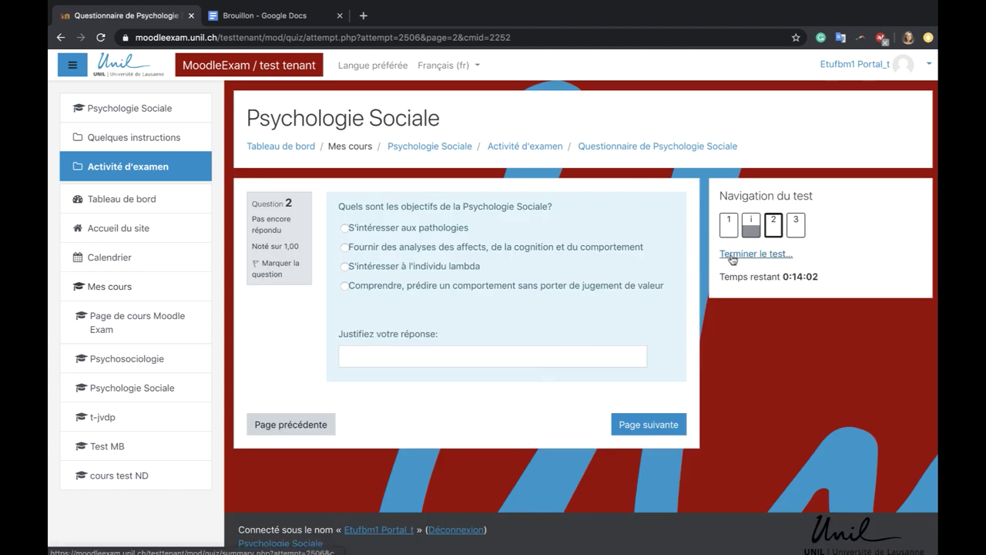
left_click(733, 255)
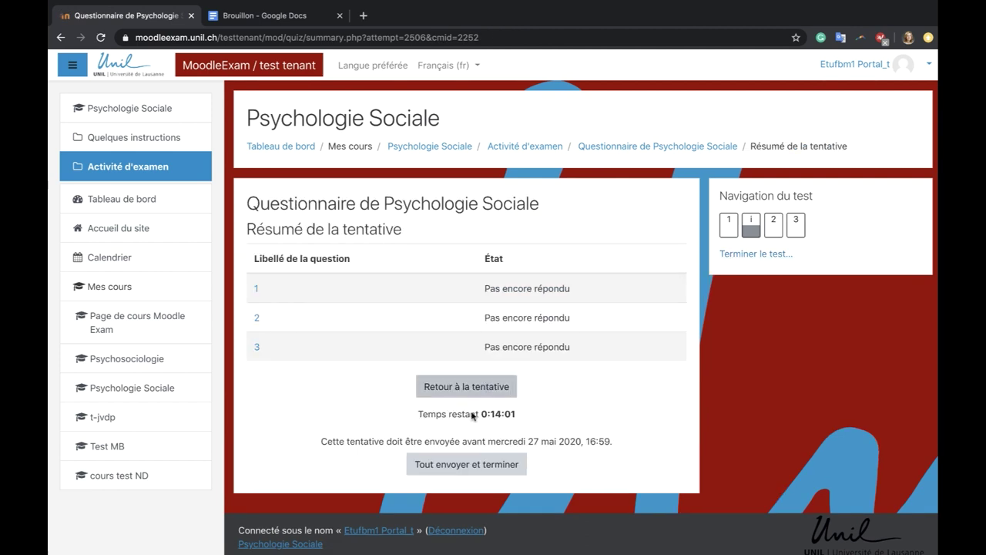
left_click(462, 461)
left_click(459, 396)
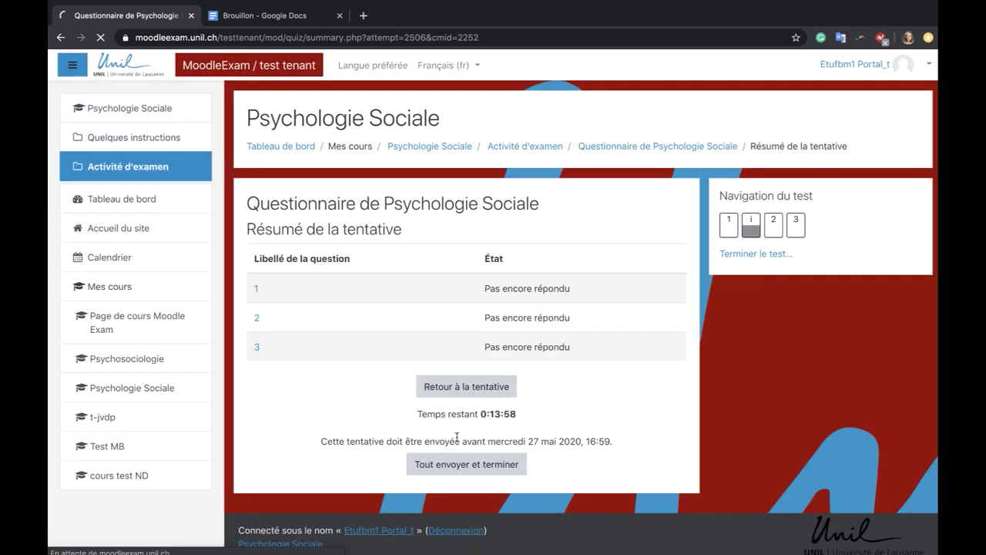